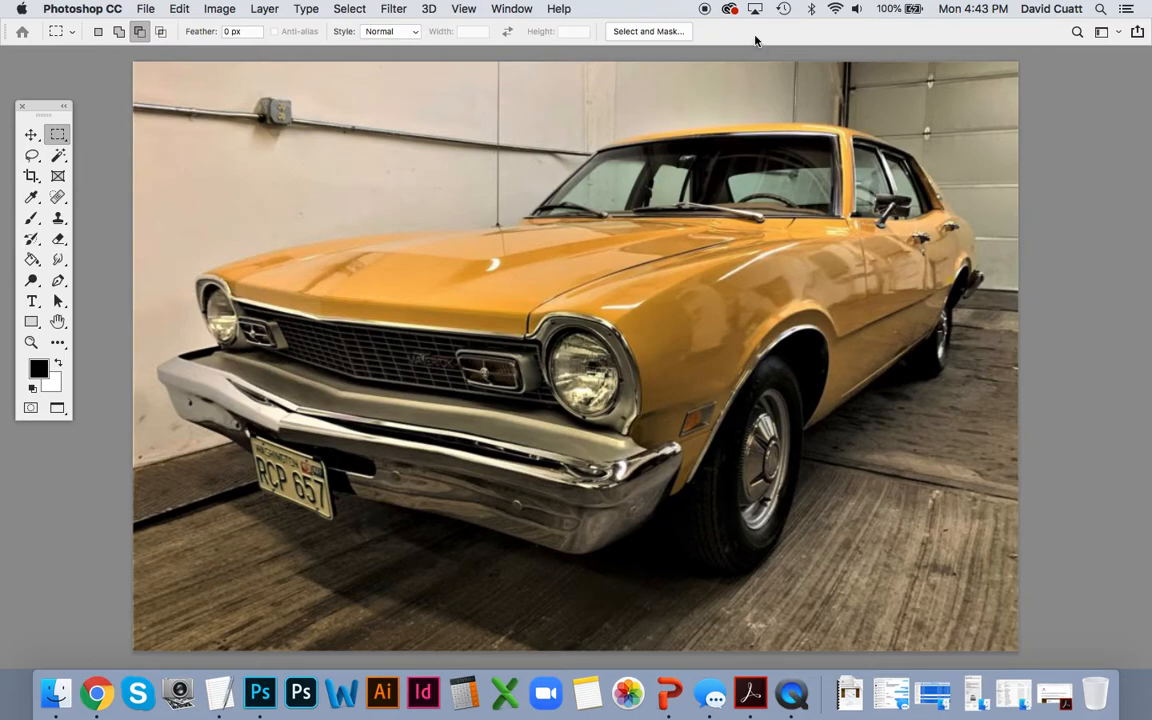
# - Save the car photo to the Desktop as maverick.tif in TIFF format with LZW compression
pyautogui.click(148, 14)
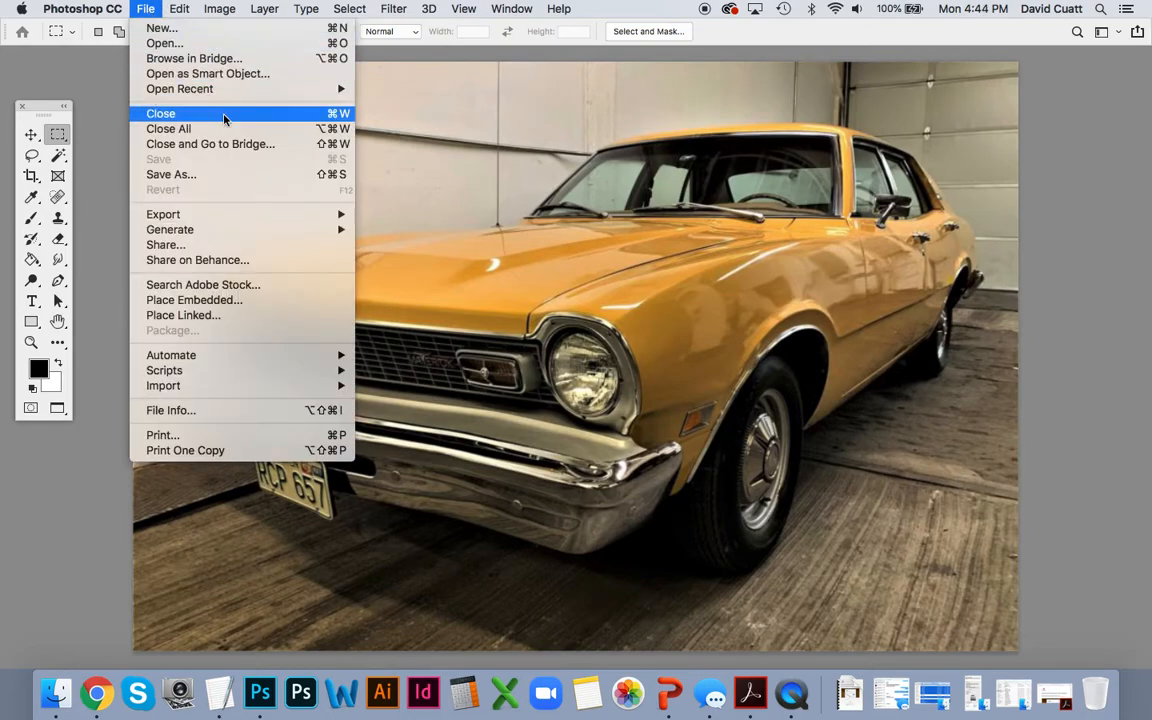
pyautogui.click(215, 175)
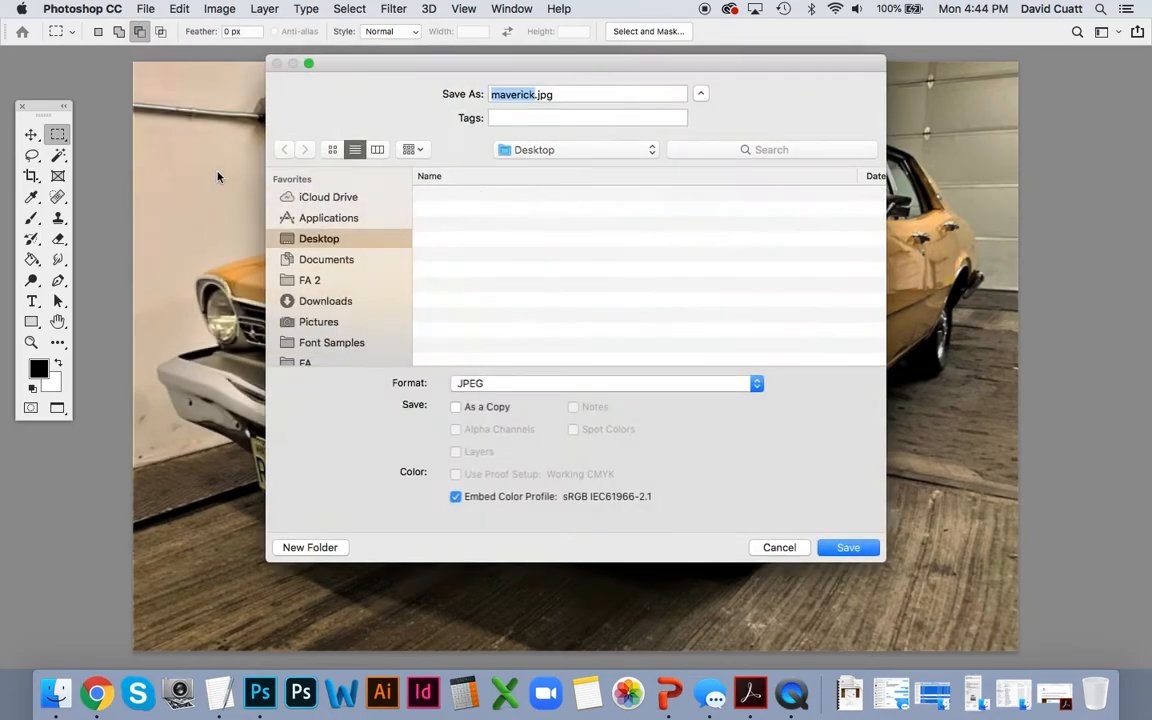
pyautogui.click(535, 386)
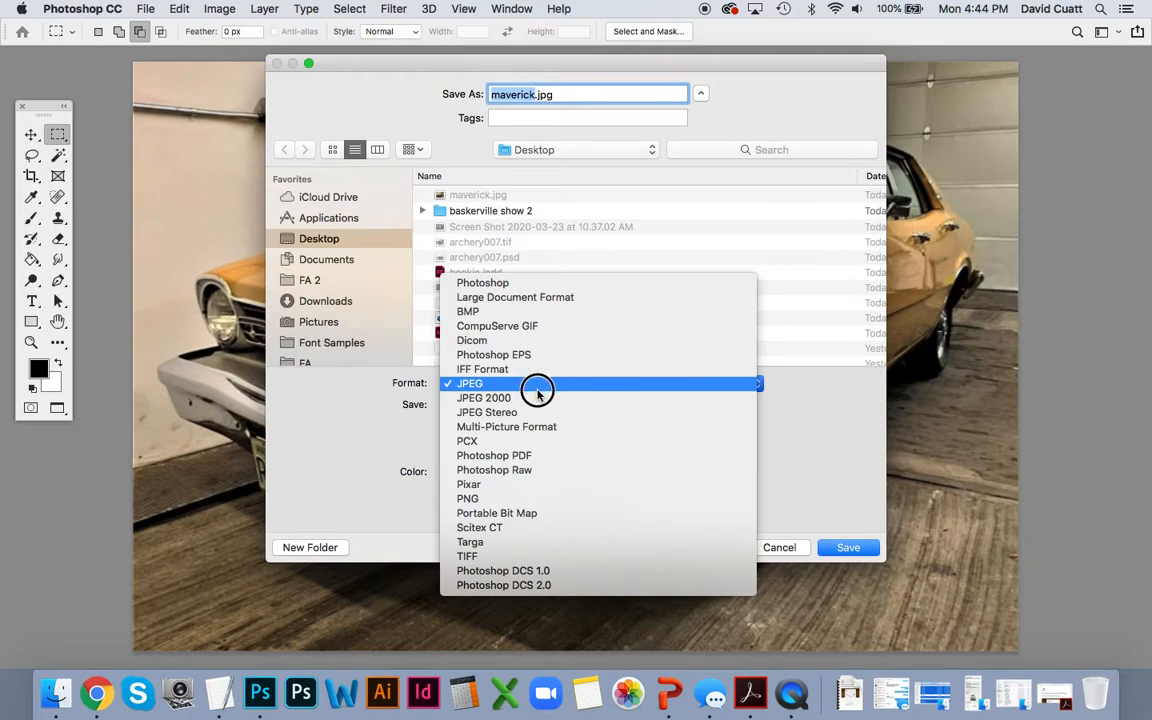
pyautogui.click(576, 556)
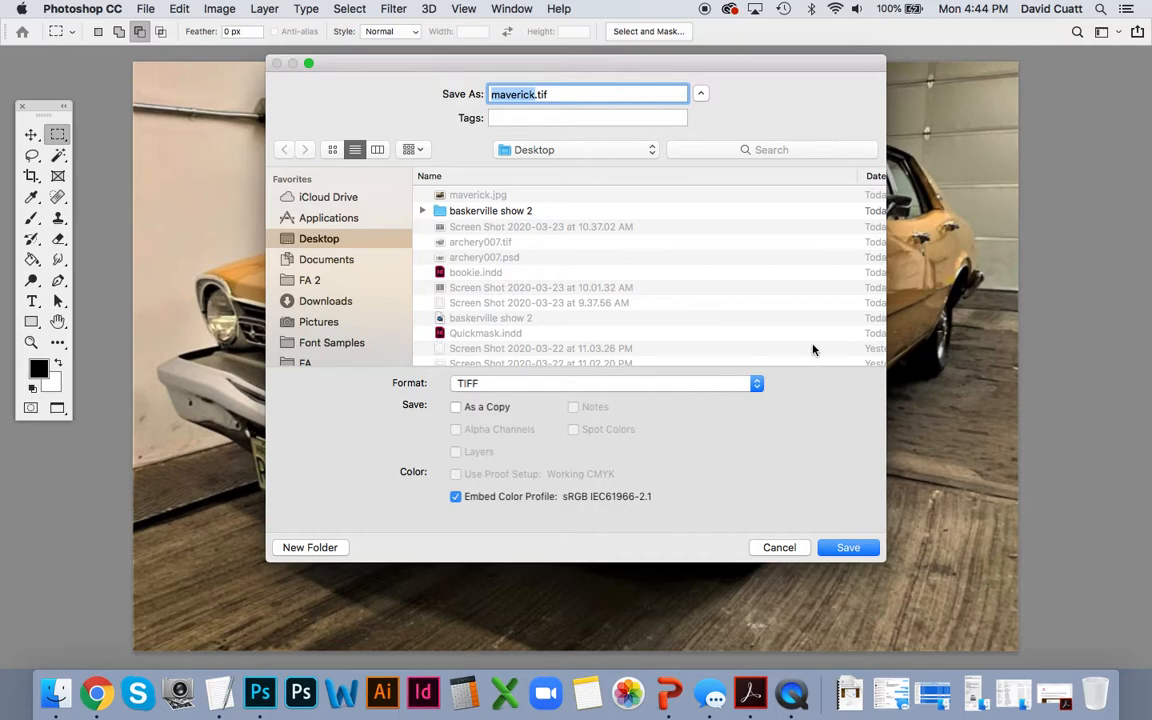
pyautogui.click(845, 547)
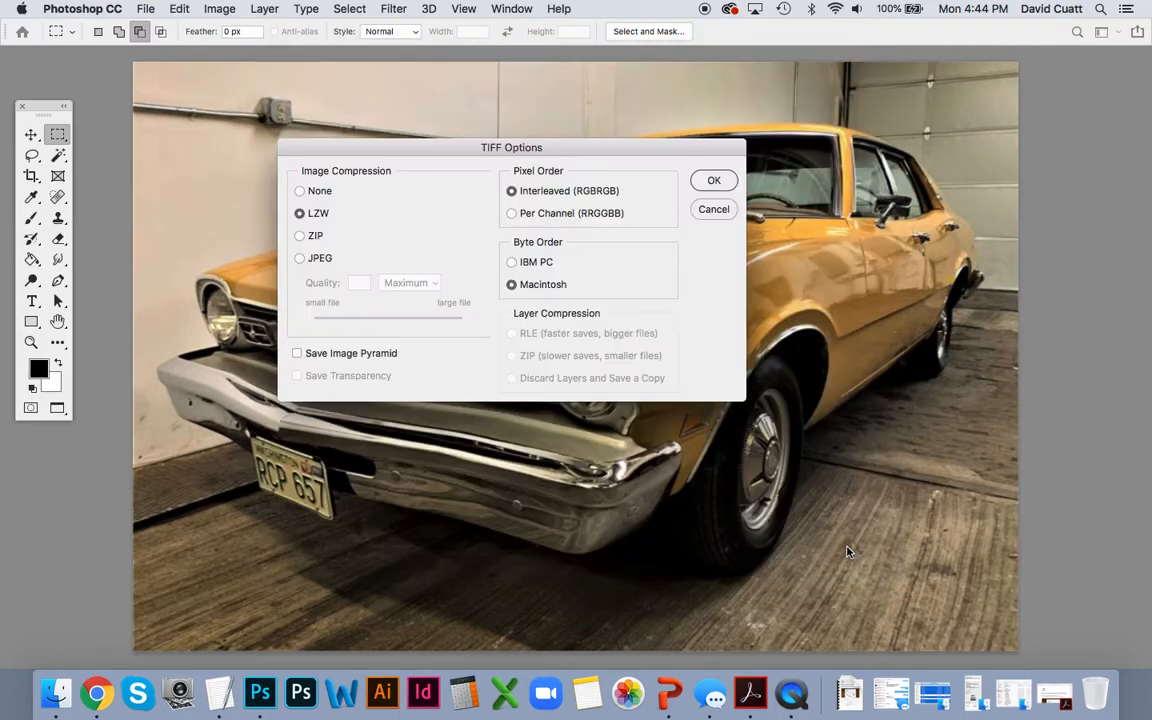
pyautogui.click(709, 182)
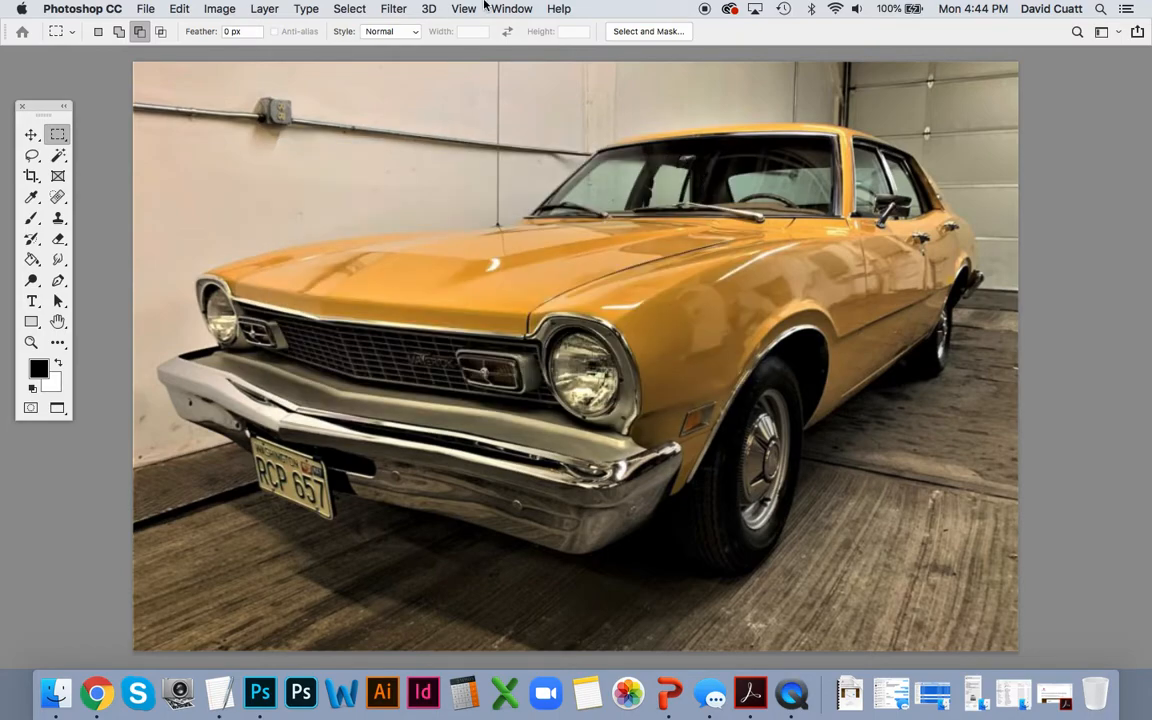
# - Resize the image with Resample enabled to a resolution of 50 pixels/inch and a width of 8 inches
pyautogui.click(219, 9)
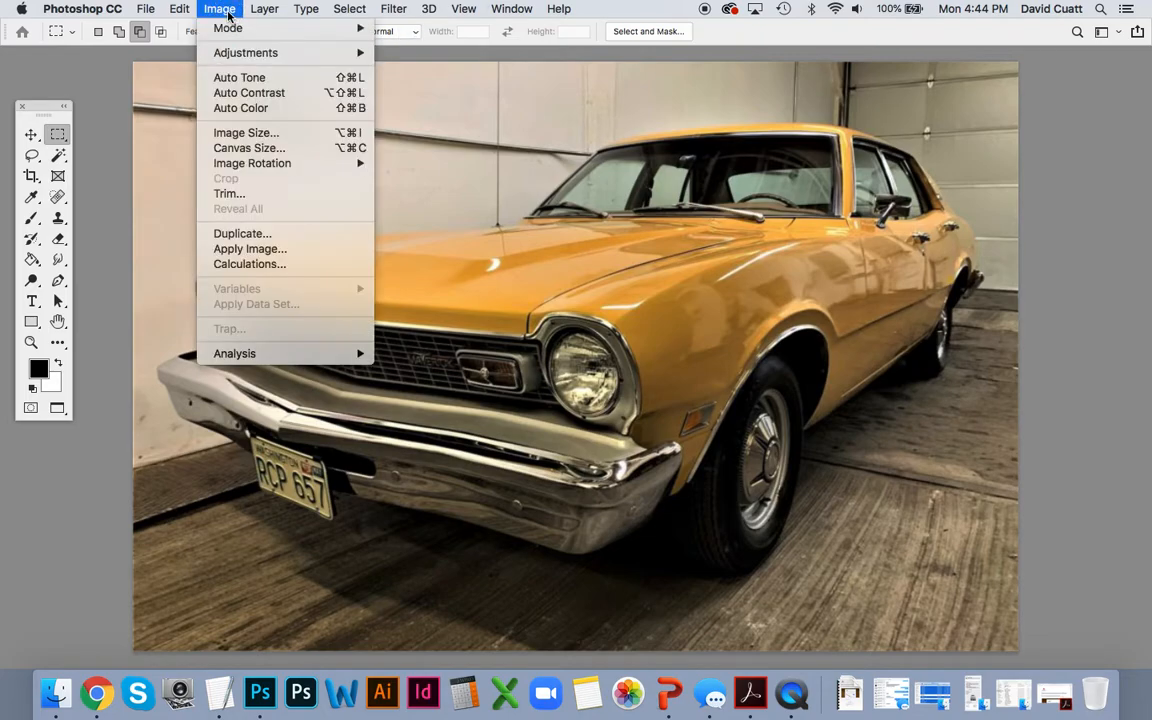
pyautogui.click(281, 134)
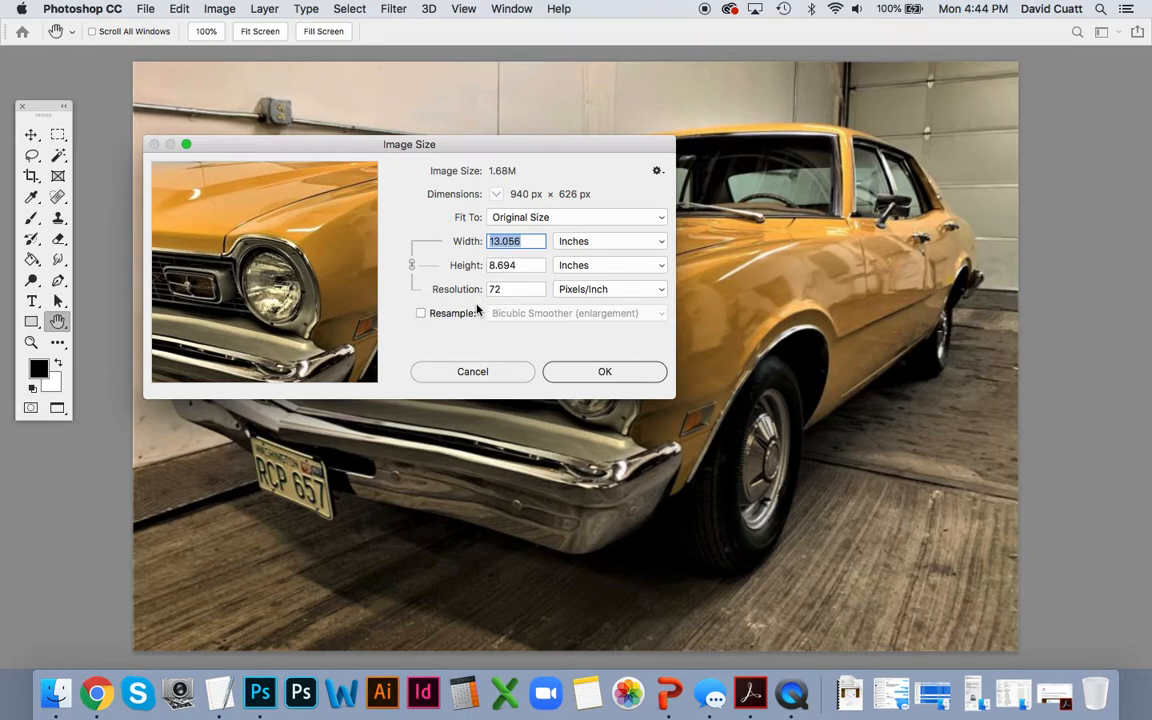
pyautogui.click(449, 316)
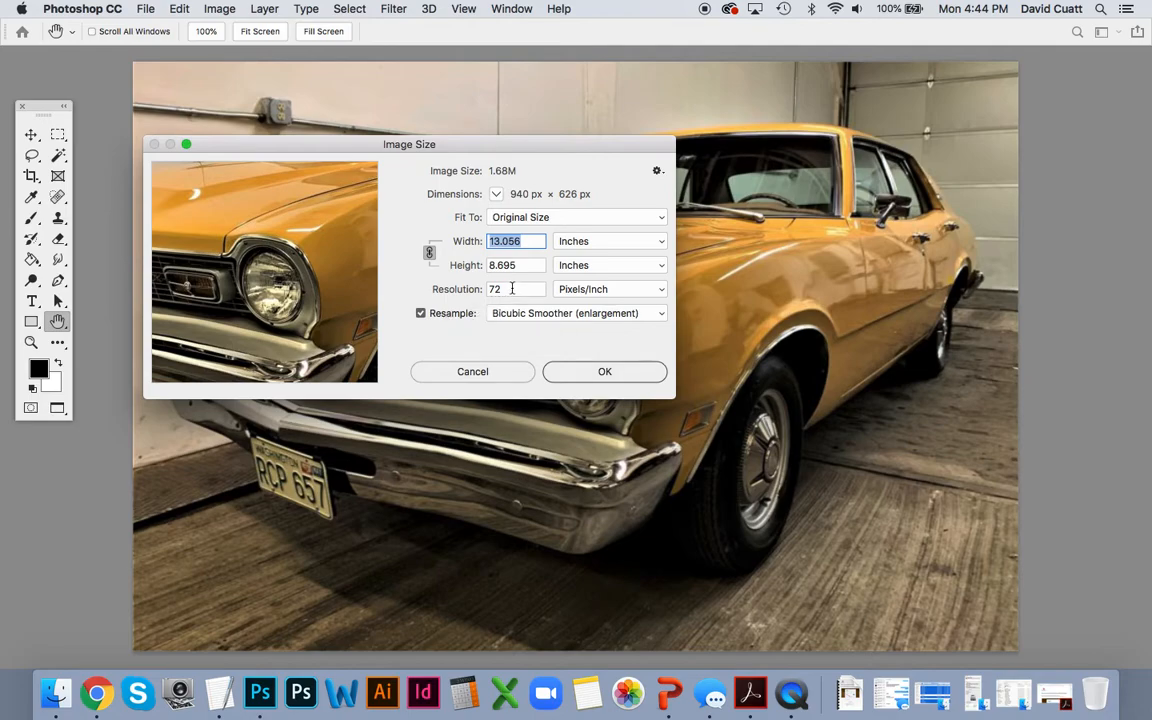
pyautogui.moveTo(512, 288); pyautogui.dragTo(480, 293)
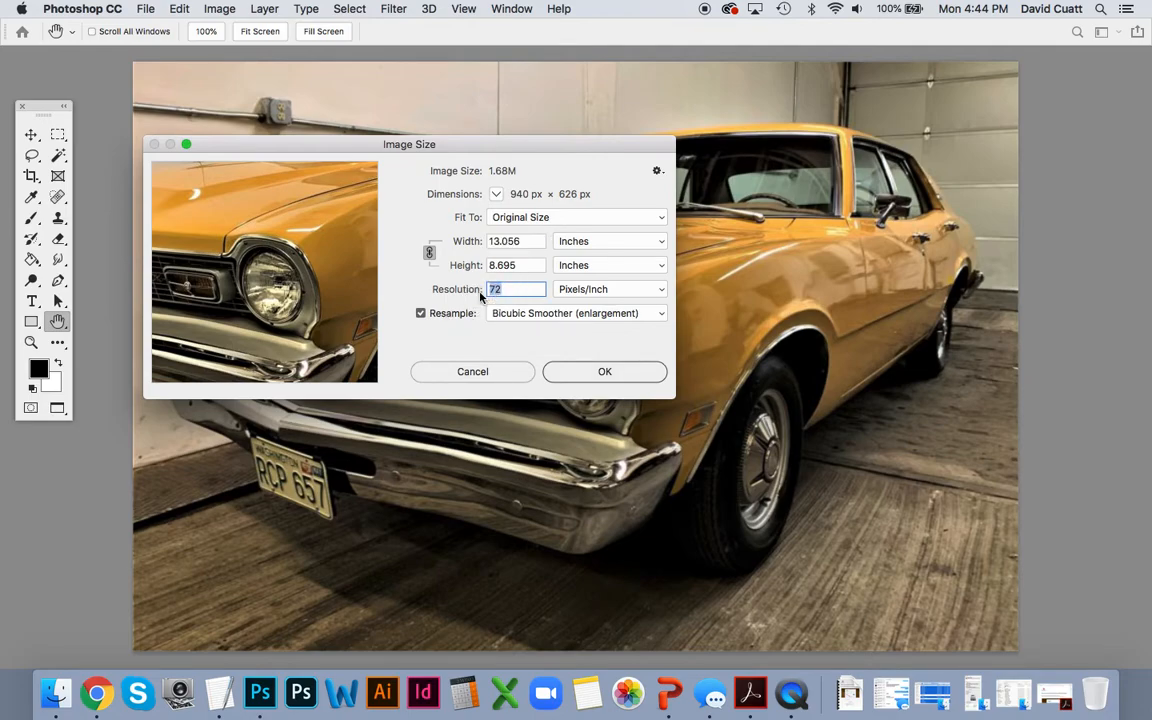
pyautogui.write('50')
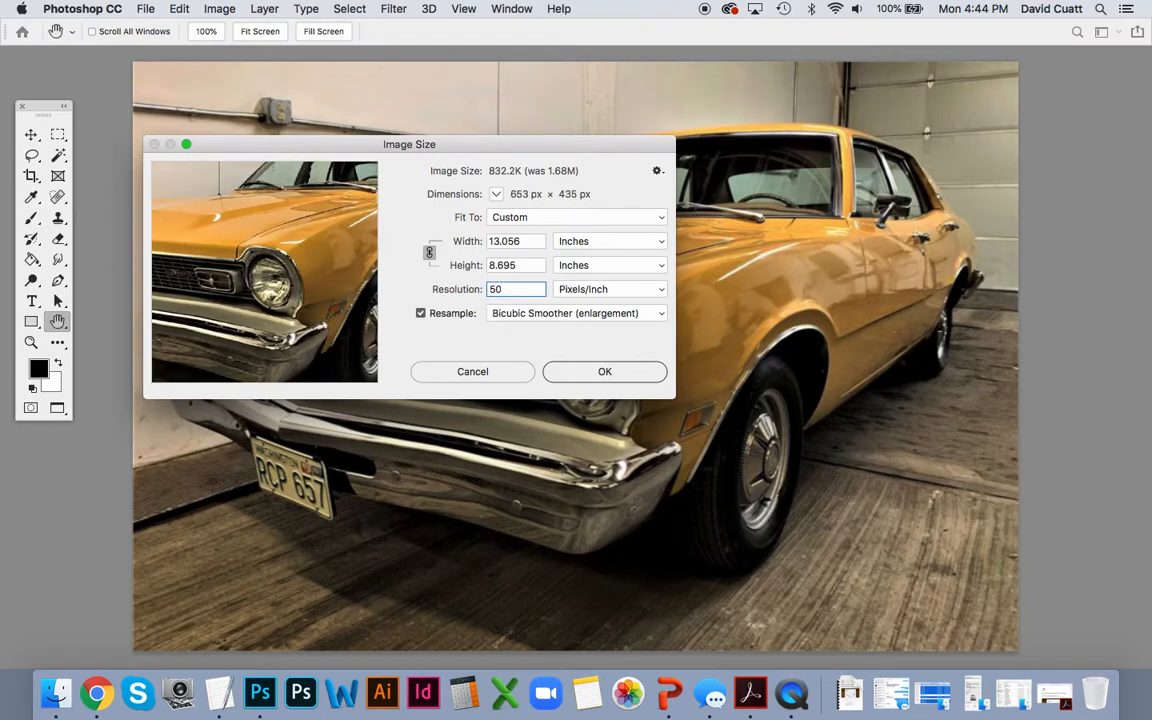
pyautogui.moveTo(524, 241); pyautogui.dragTo(495, 241)
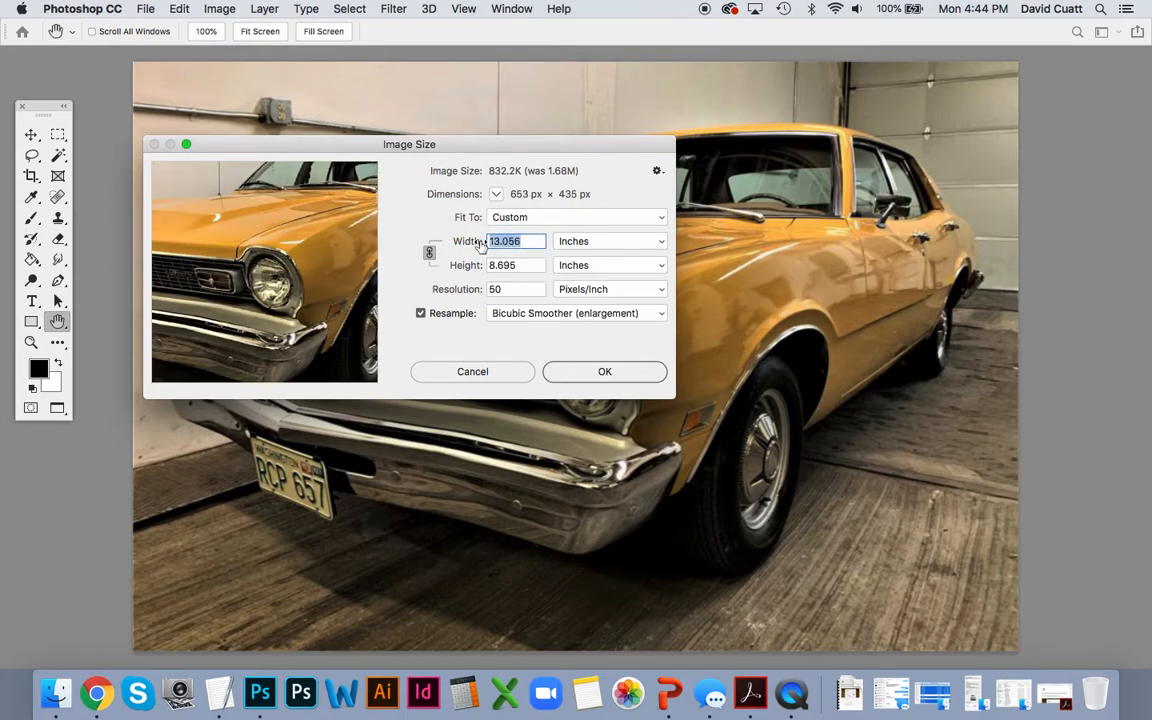
pyautogui.write('8')
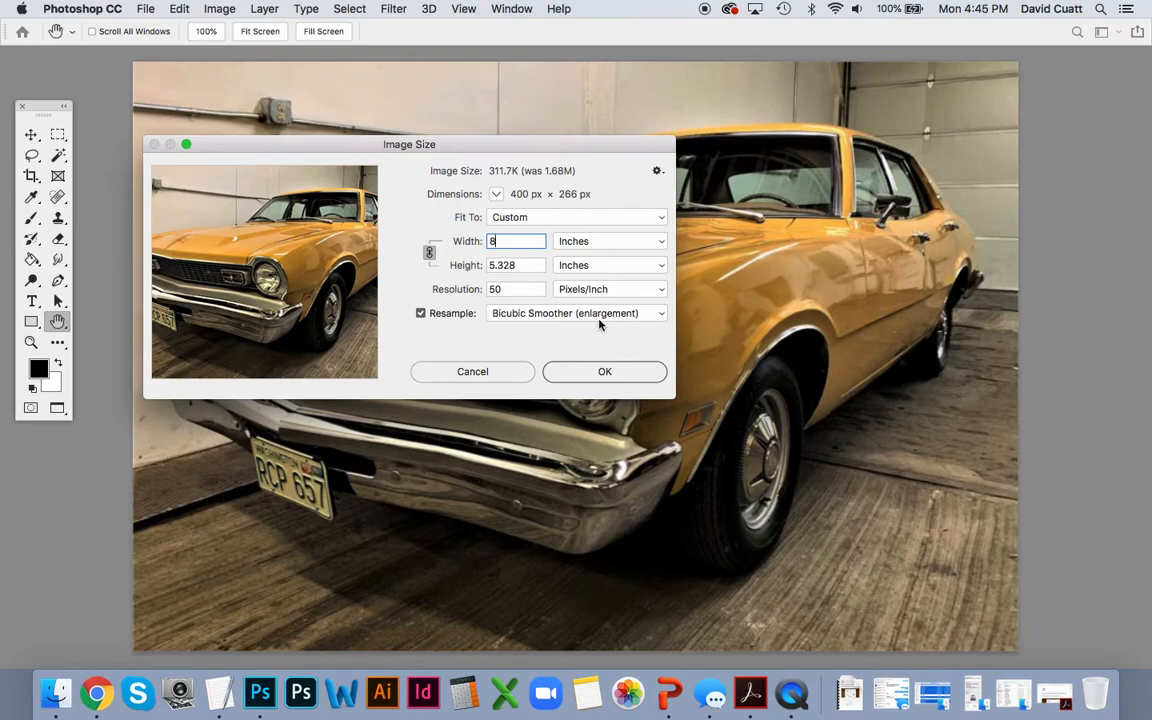
pyautogui.click(600, 371)
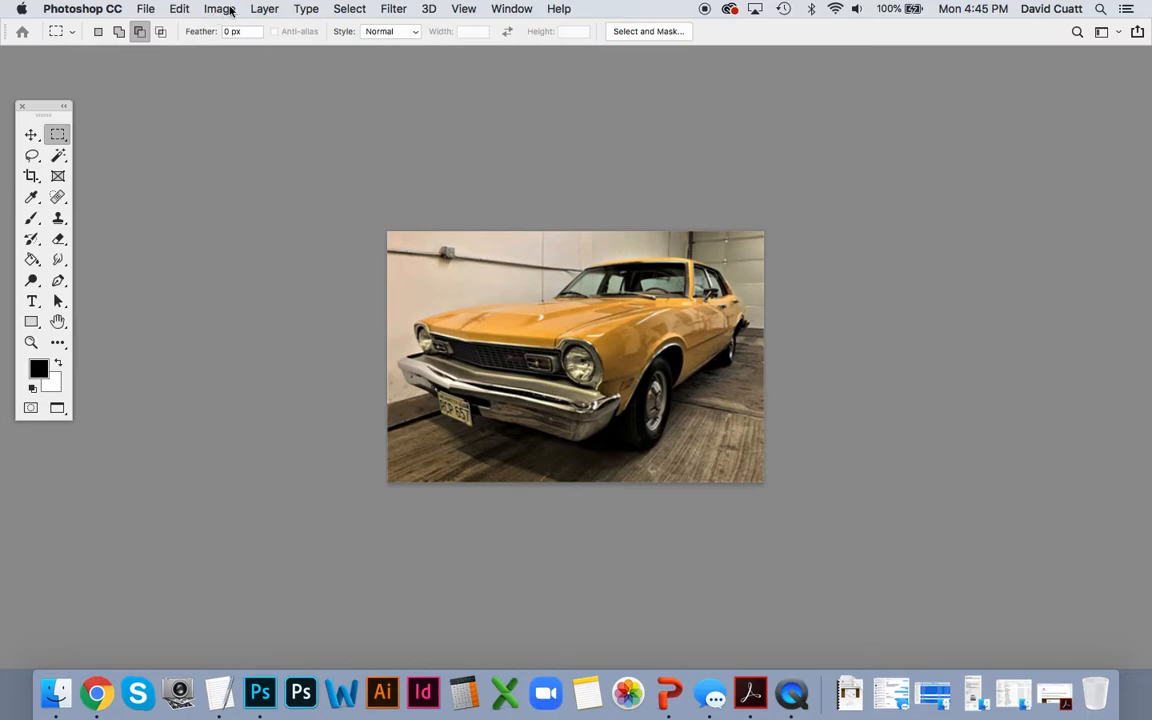
pyautogui.click(459, 10)
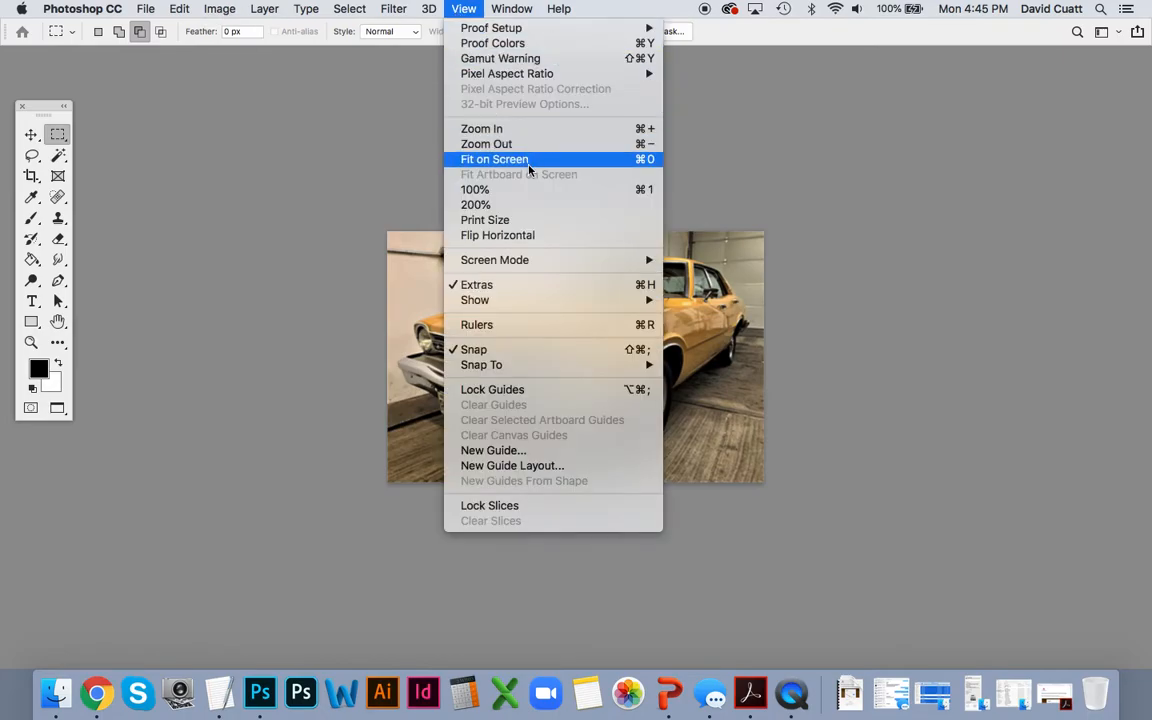
pyautogui.click(650, 161)
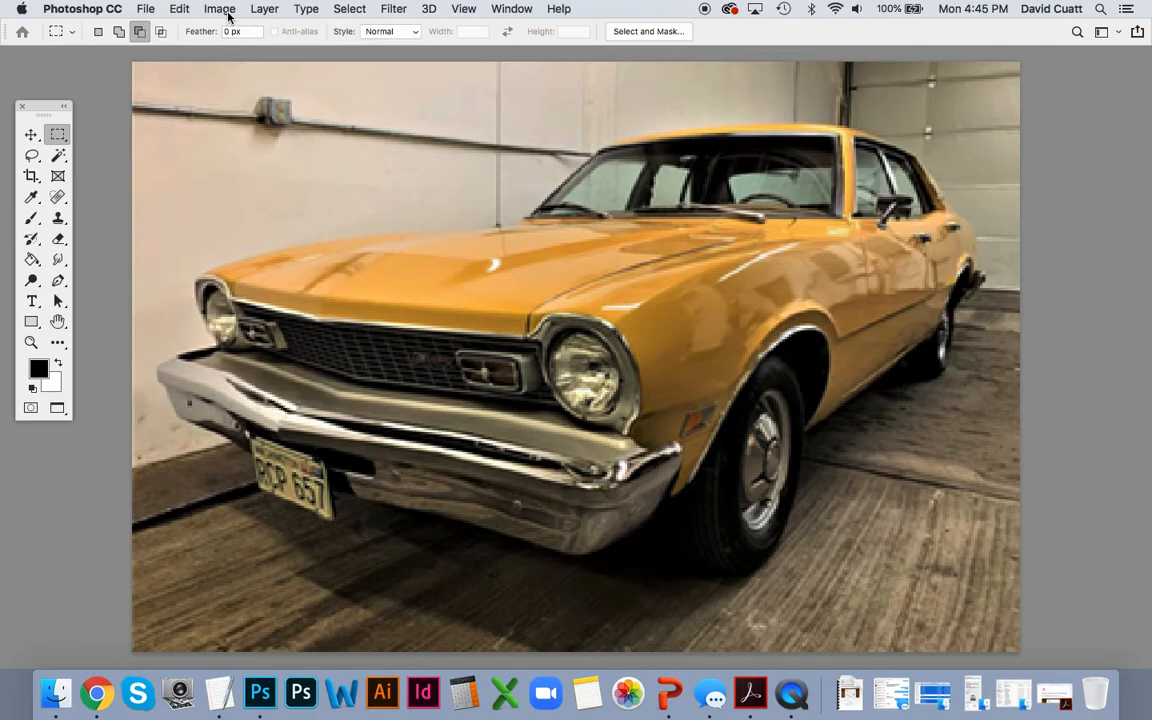
# - Try desaturating the photo with a Hue/Saturation saturation of -100, and undo the adjustment
pyautogui.press('super+u')
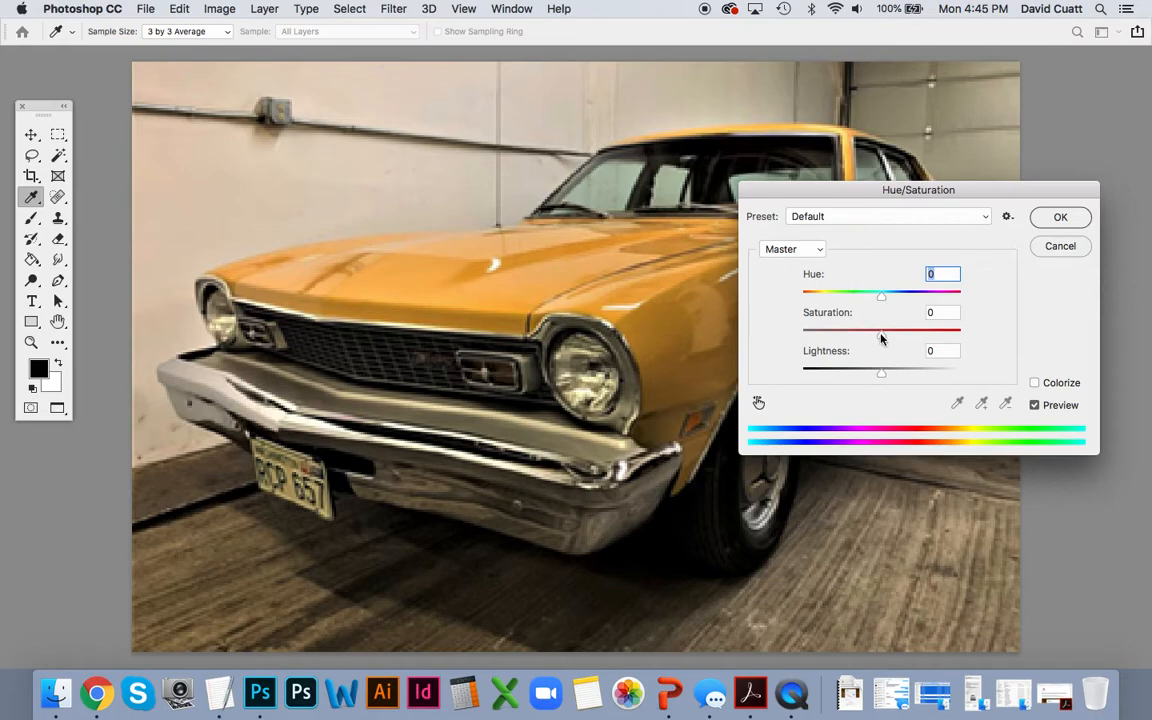
pyautogui.moveTo(881, 336); pyautogui.dragTo(801, 334)
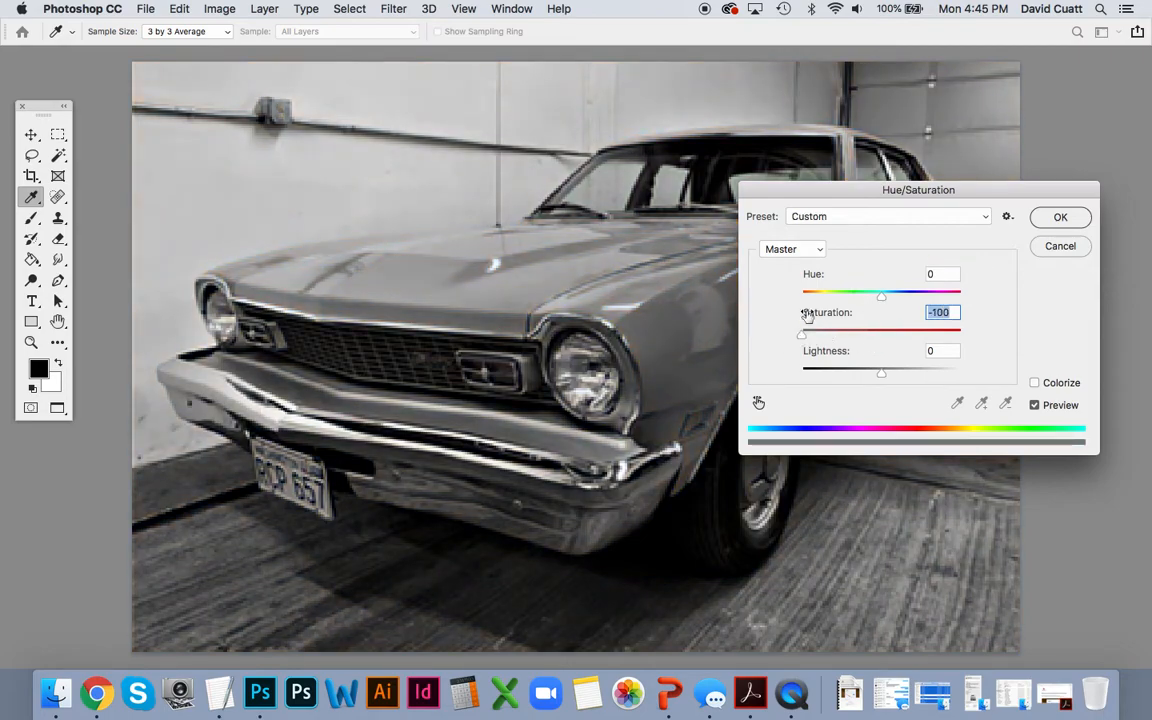
pyautogui.click(1050, 215)
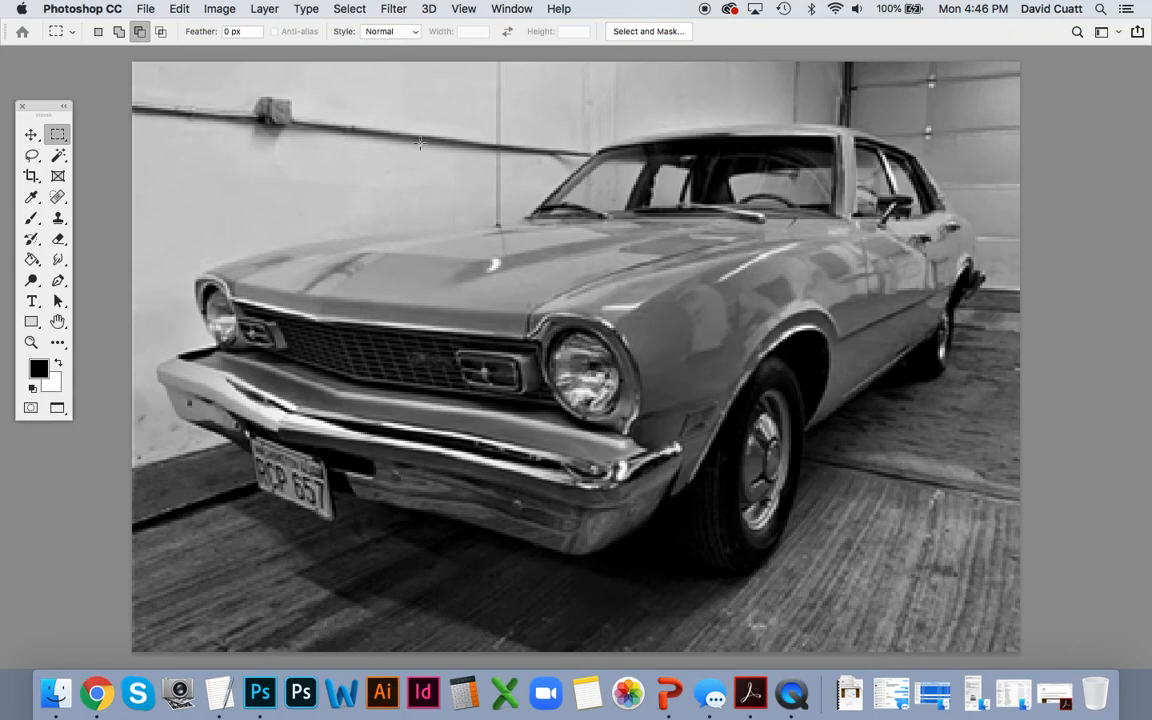
pyautogui.click(220, 10)
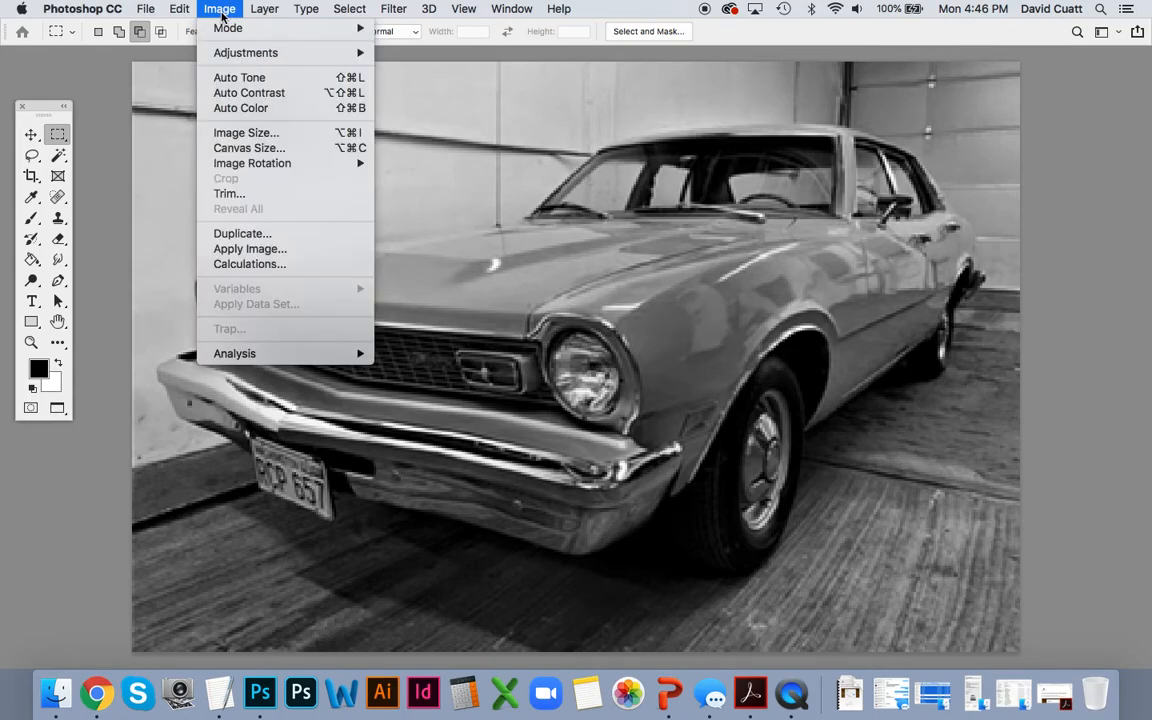
pyautogui.moveTo(206, 30)
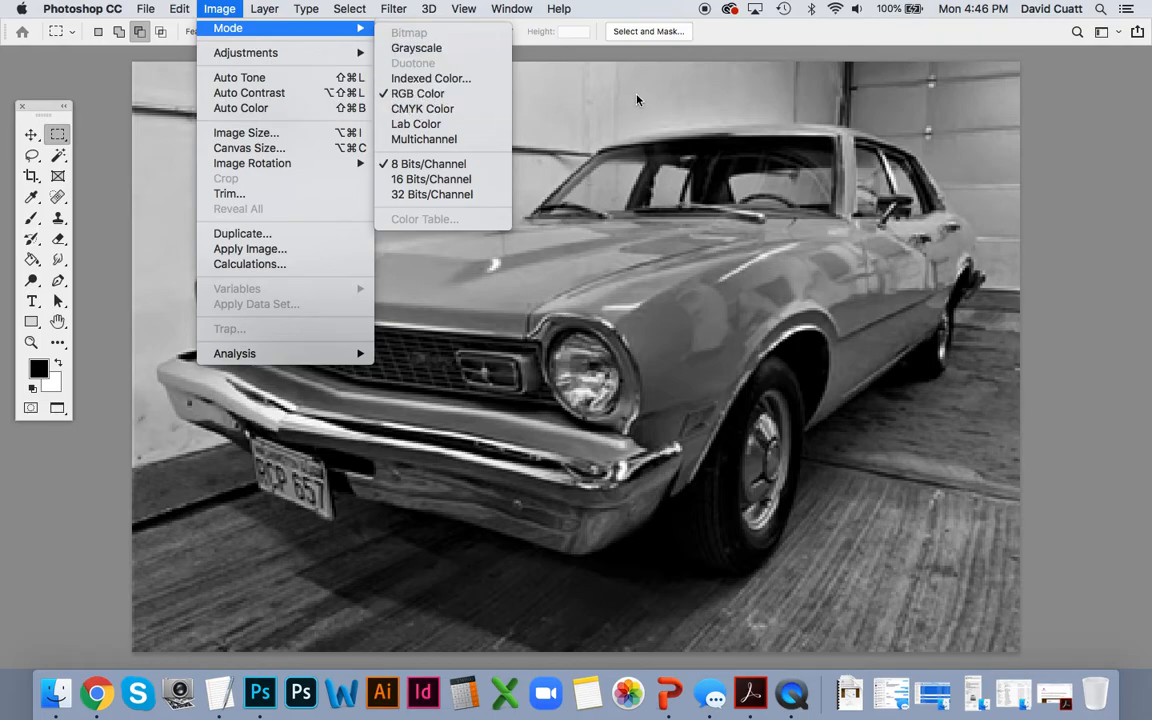
pyautogui.click(572, 88)
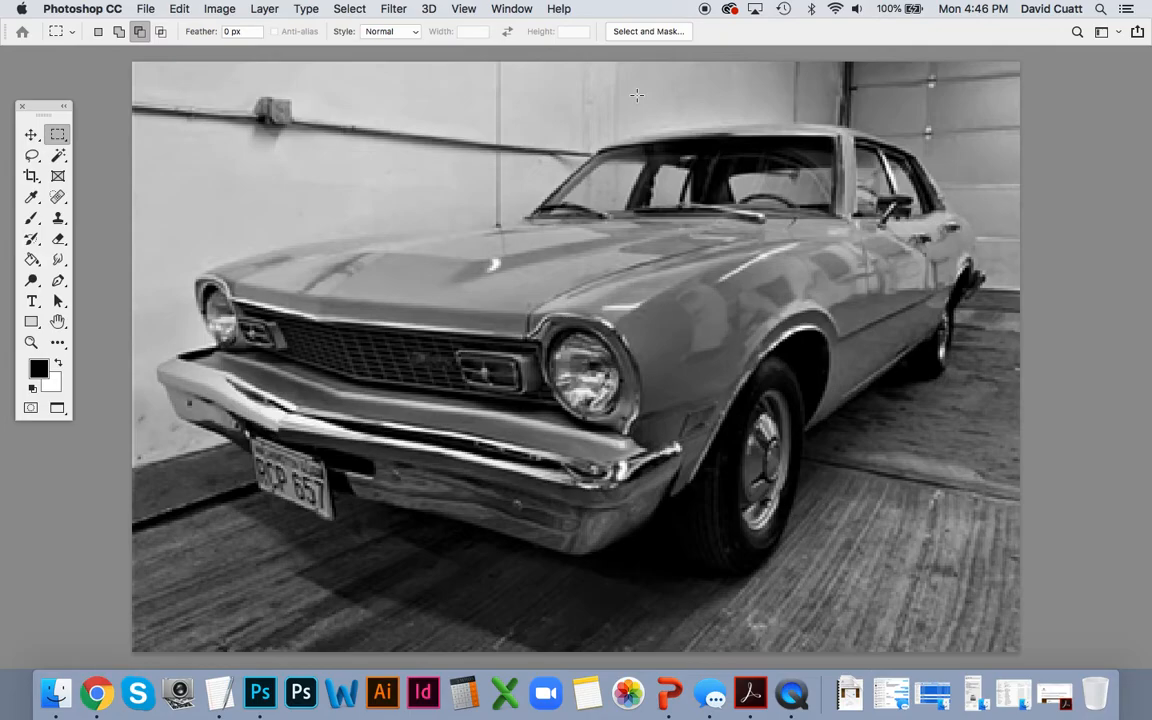
pyautogui.press('super+z')
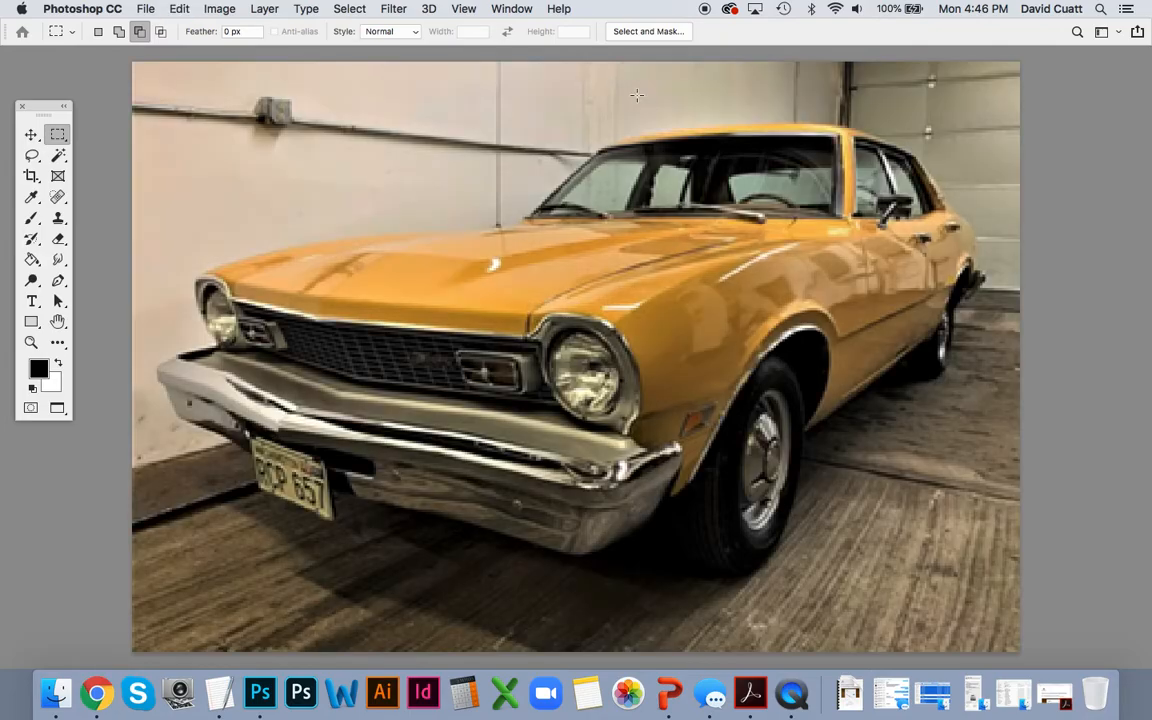
# - Convert the image from RGB to Grayscale mode and save the file
pyautogui.click(220, 10)
pyautogui.moveTo(217, 29)
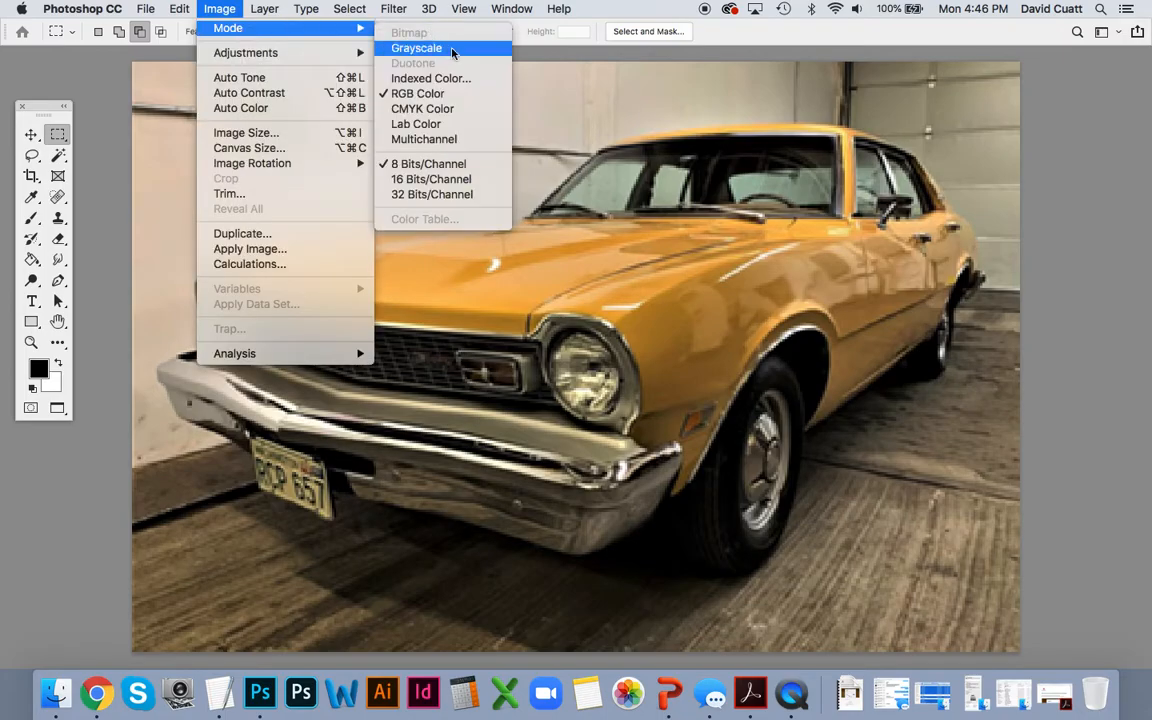
pyautogui.click(452, 50)
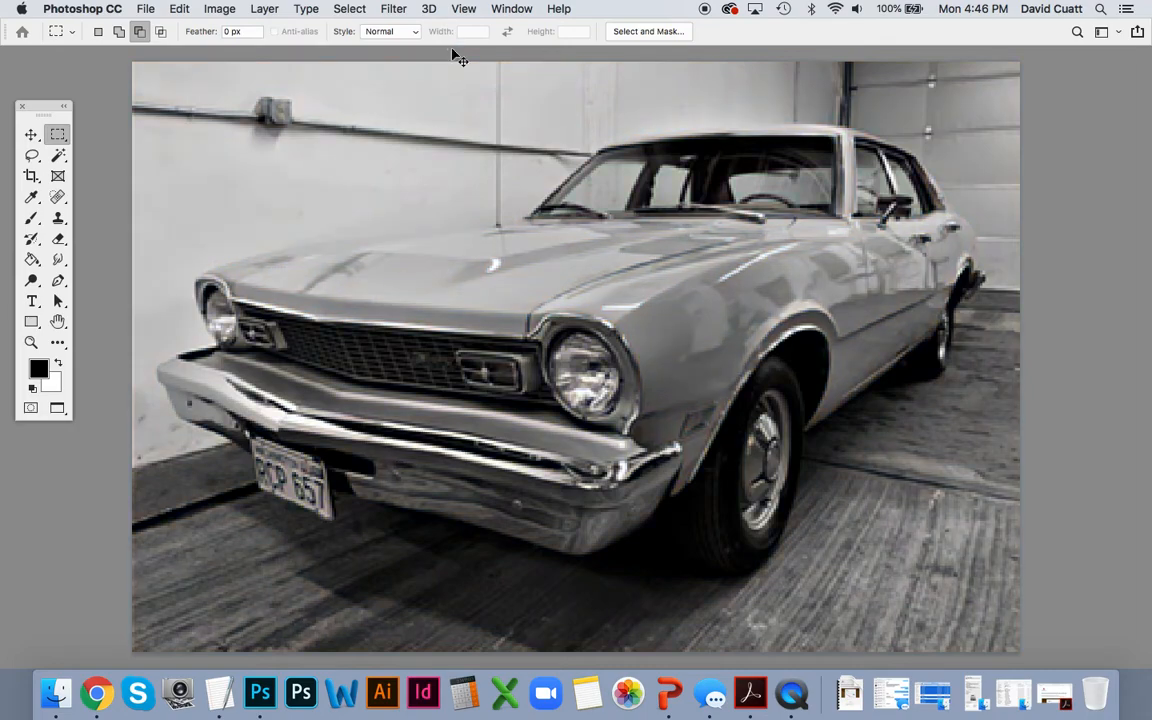
pyautogui.click(145, 8)
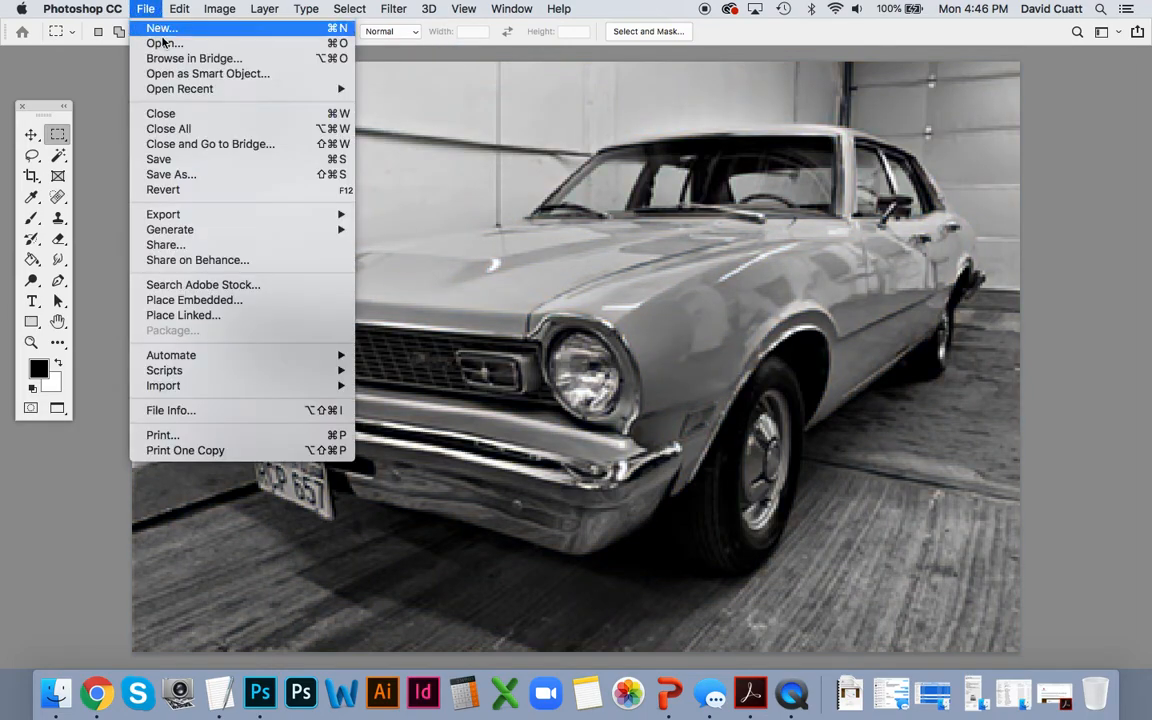
pyautogui.click(221, 160)
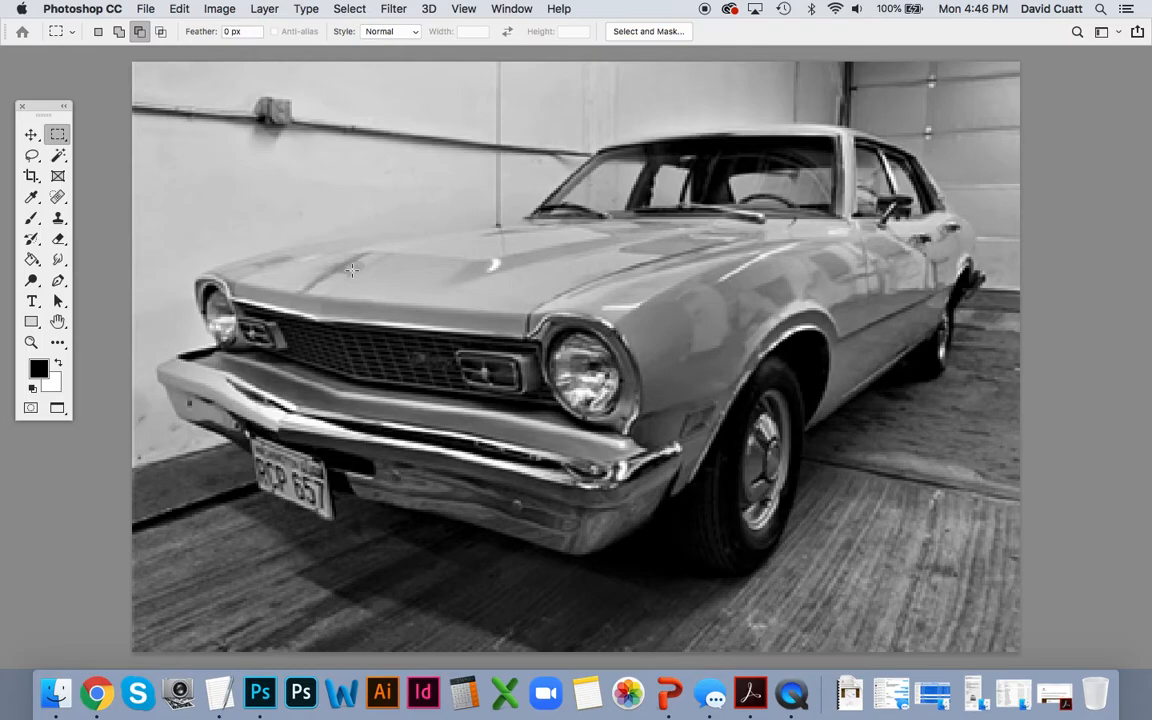
# - Adjust the photo's Levels with a white input of 215 and a midtone of 0.91
pyautogui.click(220, 10)
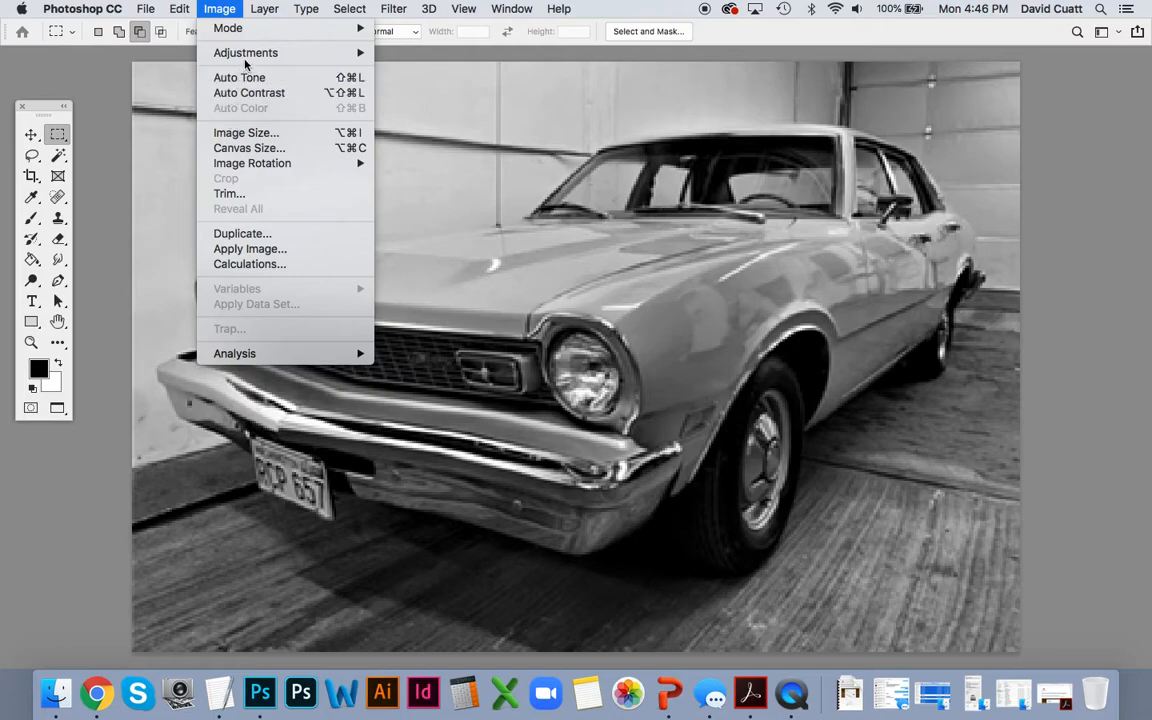
pyautogui.moveTo(246, 60)
pyautogui.click(410, 68)
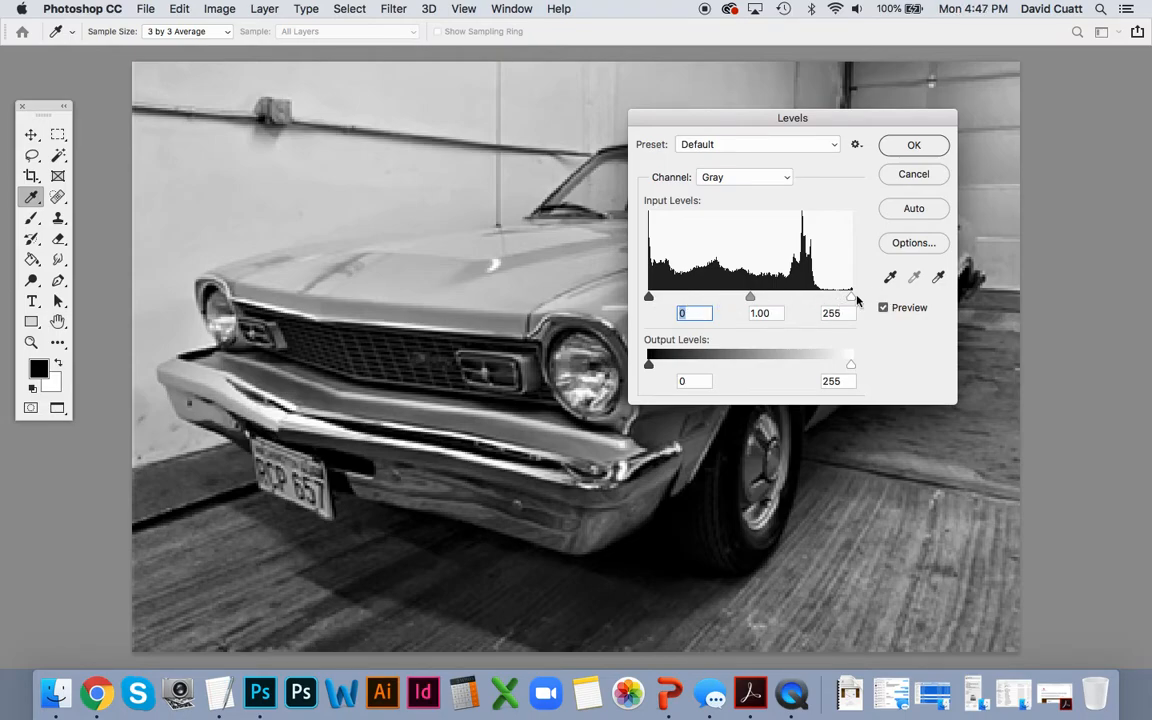
pyautogui.moveTo(850, 297); pyautogui.dragTo(819, 294)
pyautogui.moveTo(738, 297)
pyautogui.mouseDown()
pyautogui.moveTo(717, 296)
pyautogui.moveTo(775, 295)
pyautogui.moveTo(740, 297)
pyautogui.mouseUp()
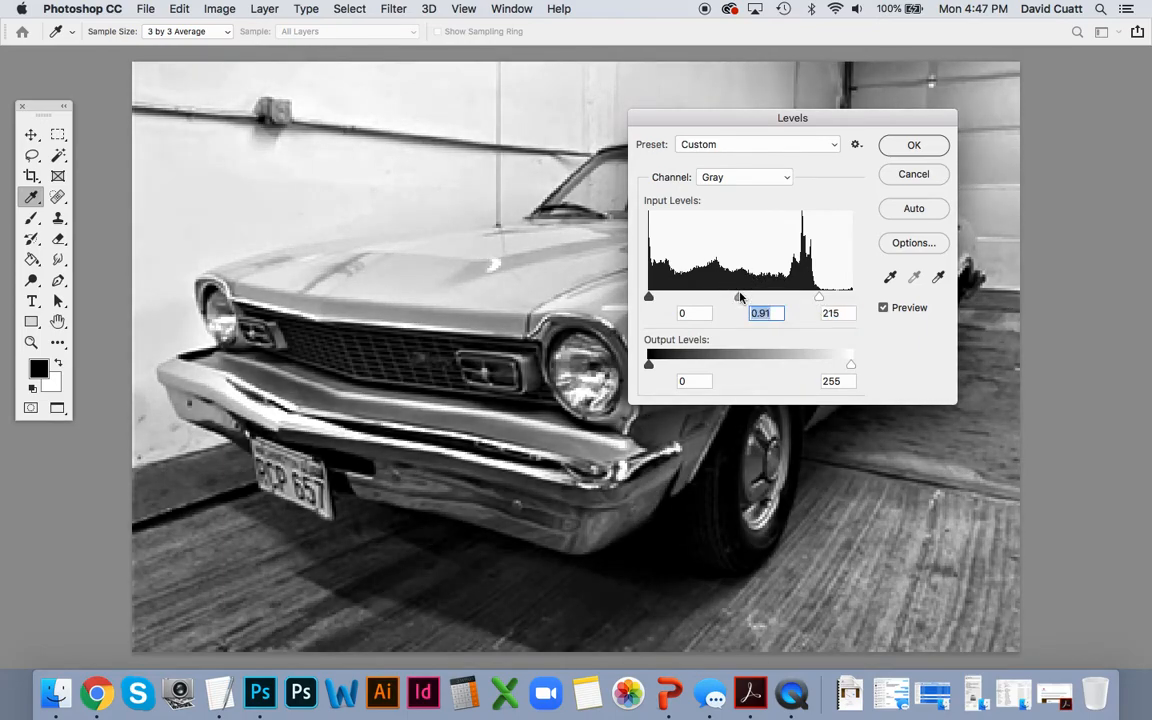
pyautogui.click(914, 145)
pyautogui.press('m')
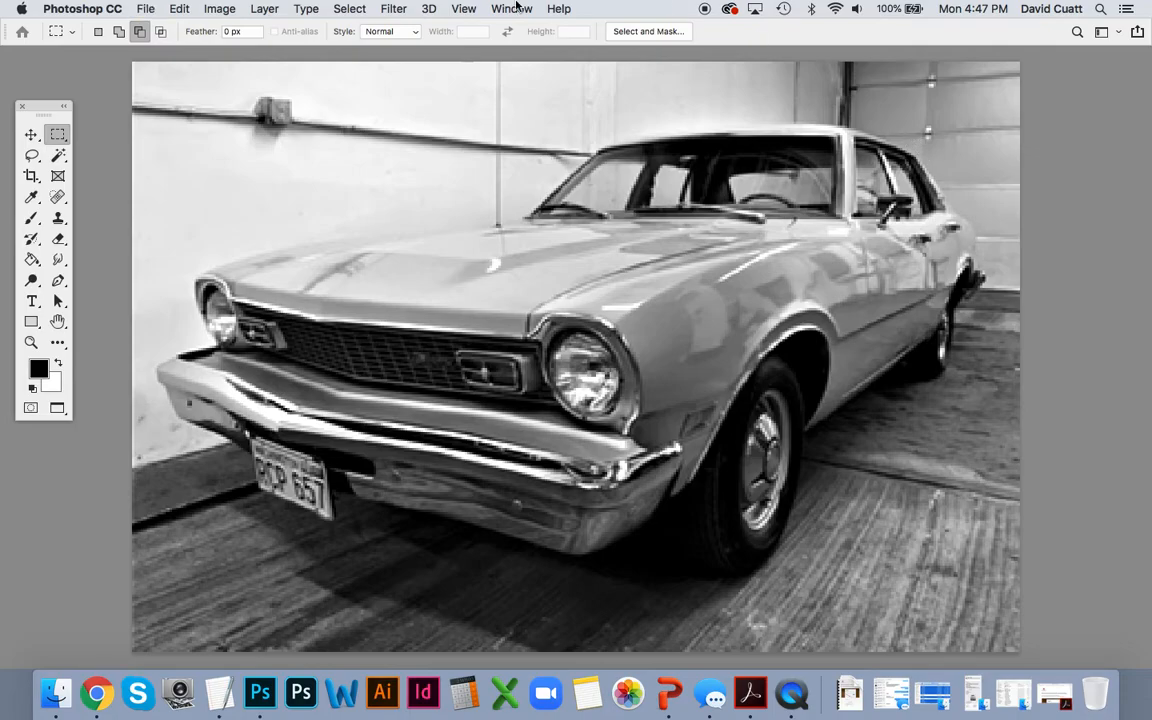
# - Convert the image to an 800 pixels/inch bitmap using a halftone screen of 25 lines/inch, 45 degrees and Ellipse shape, and save the file
pyautogui.click(229, 10)
pyautogui.moveTo(220, 28)
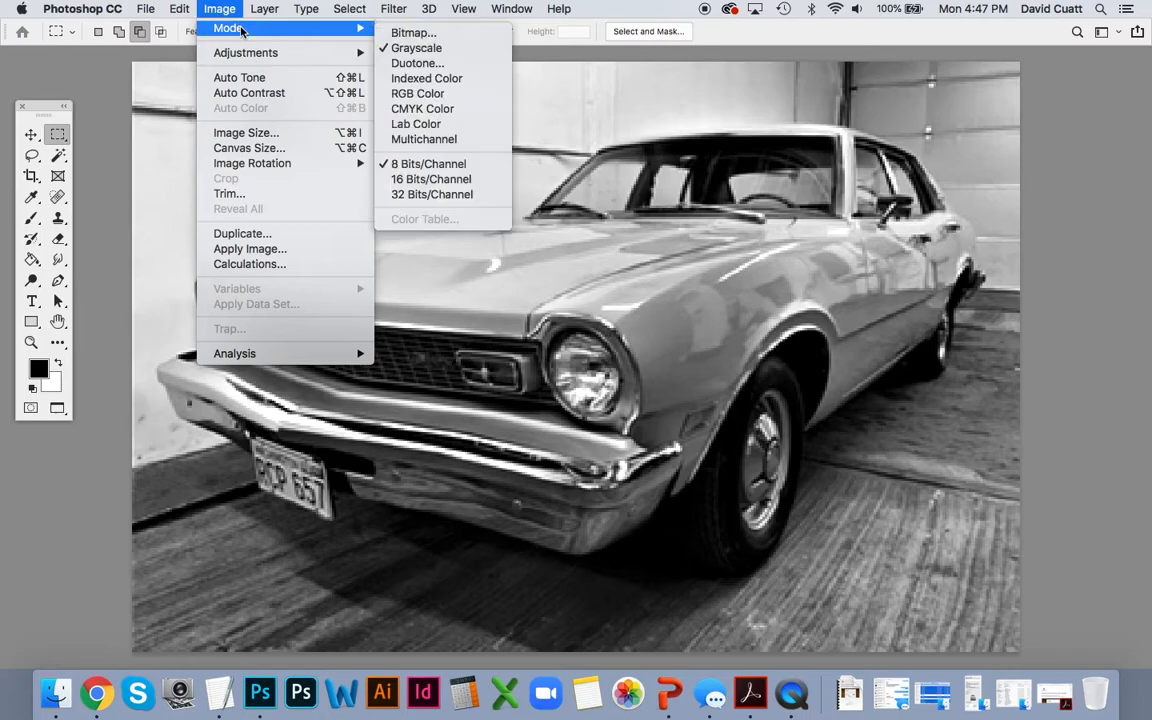
pyautogui.click(412, 34)
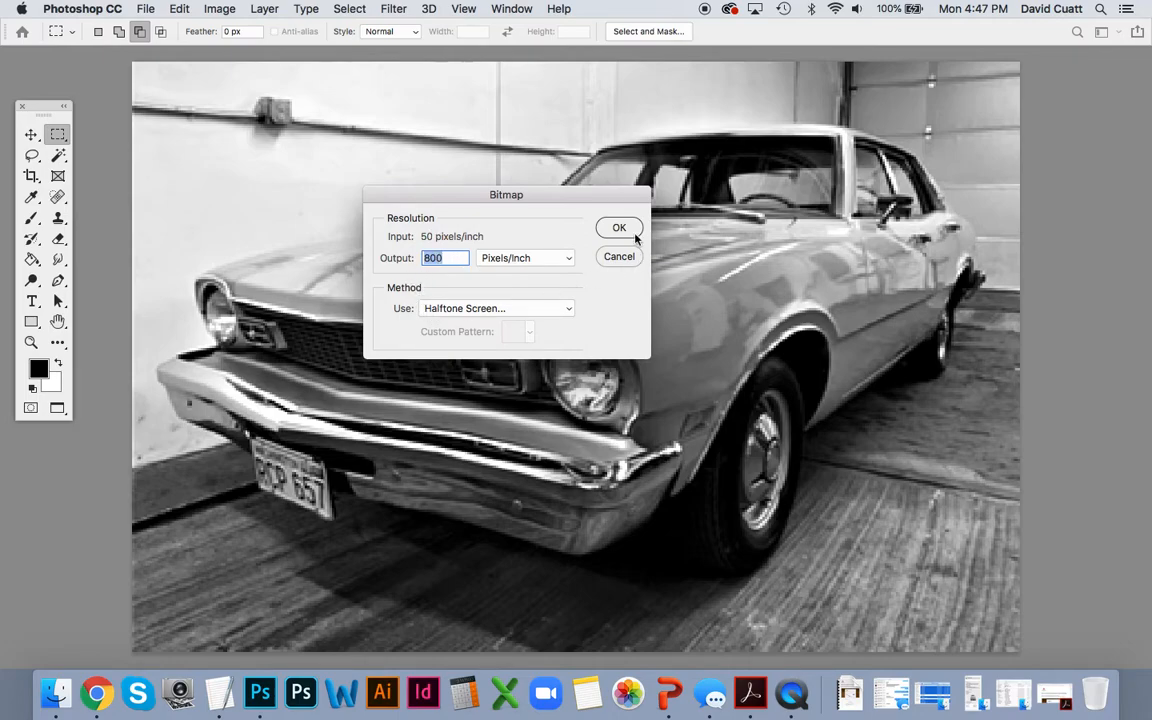
pyautogui.moveTo(518, 309)
pyautogui.mouseDown()
pyautogui.moveTo(527, 275)
pyautogui.moveTo(533, 309)
pyautogui.mouseUp()
pyautogui.click(620, 230)
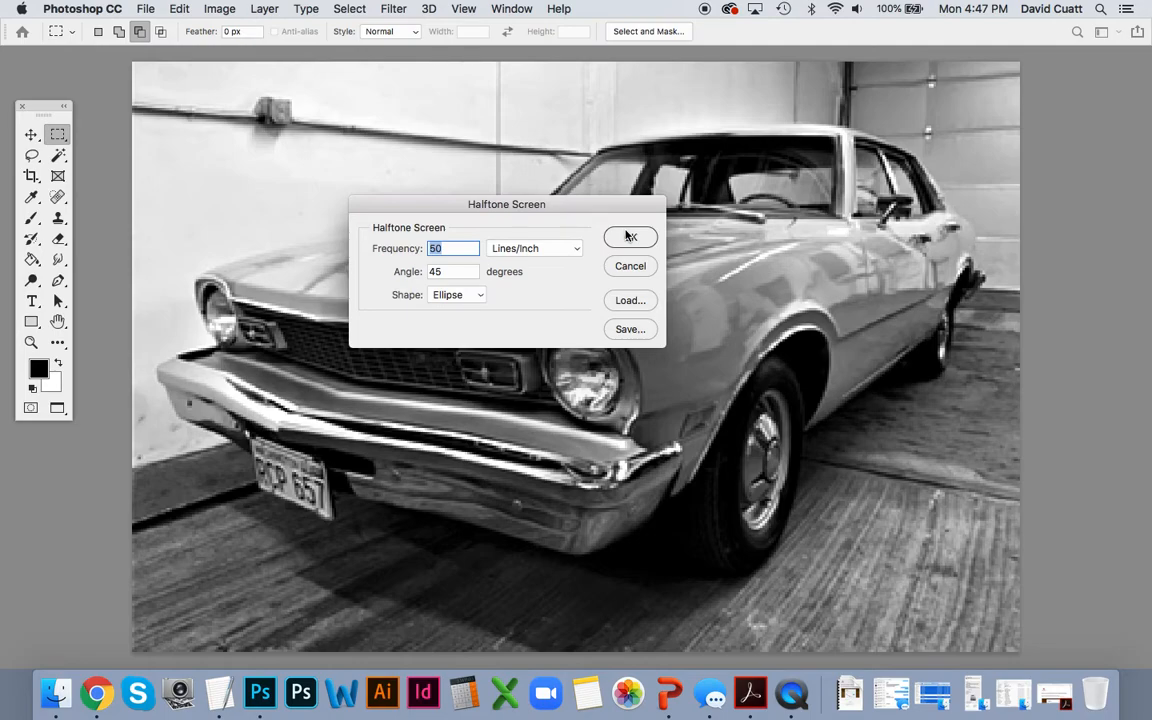
pyautogui.write('25')
pyautogui.click(442, 272)
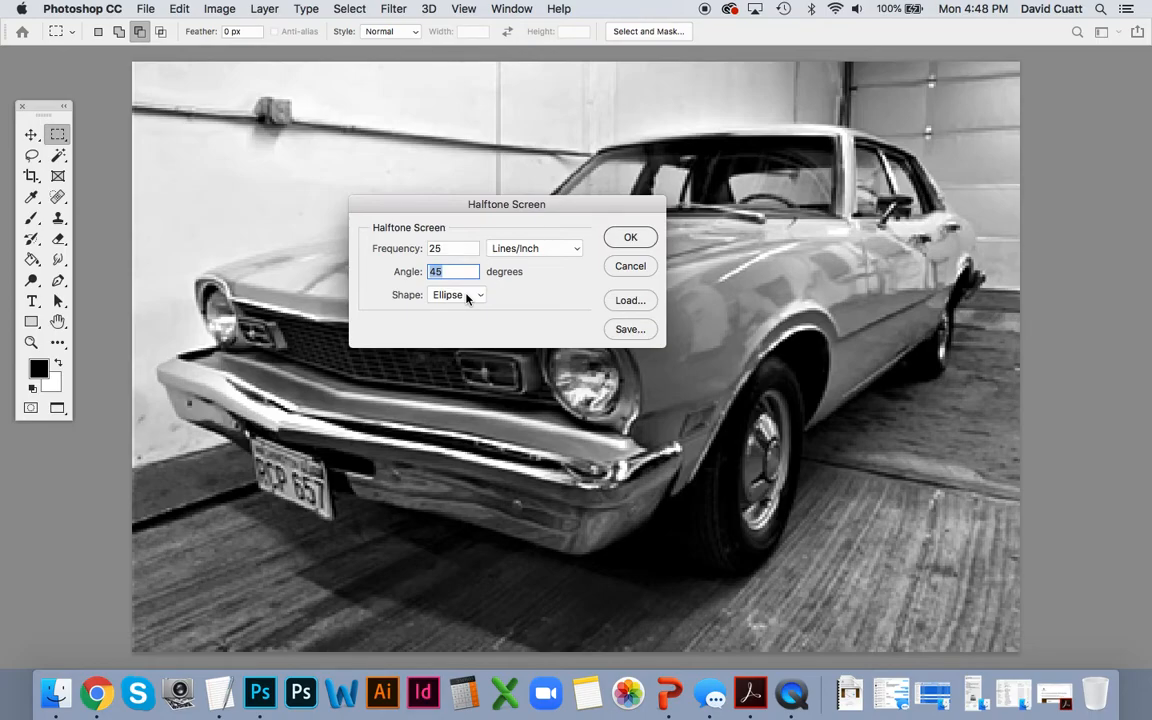
pyautogui.click(628, 237)
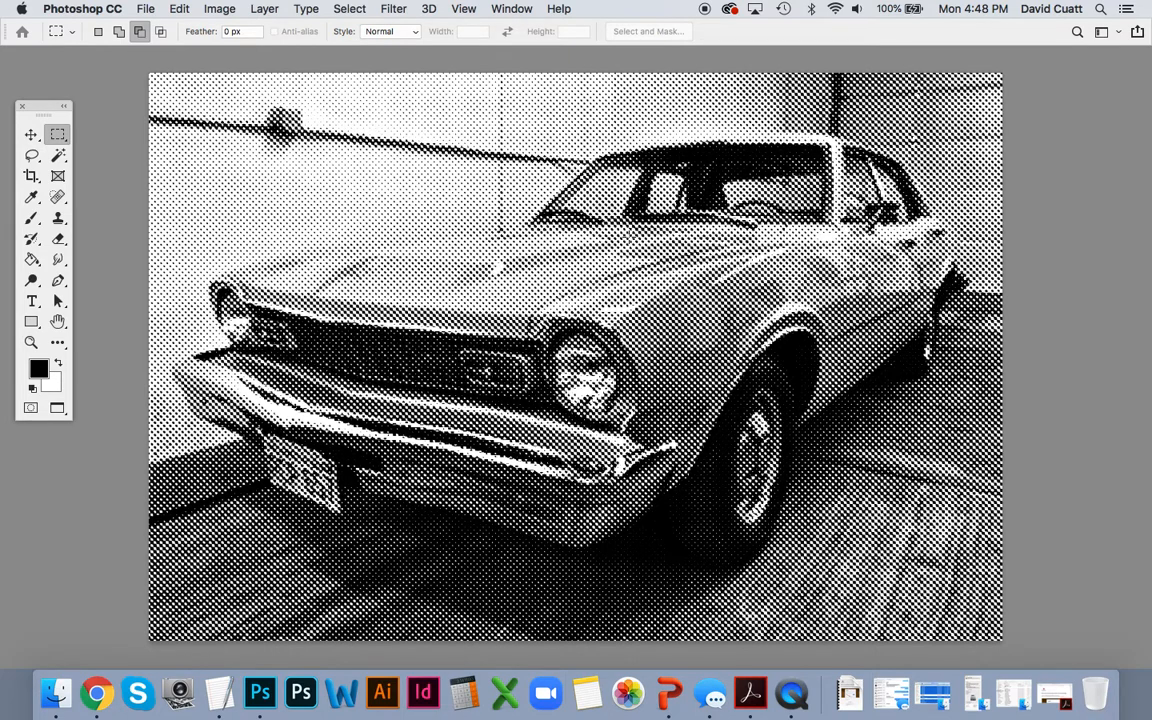
pyautogui.press('super+s')
# - Preview the halftone's print layout in landscape and portrait orientation, and cancel the print settings without printing
pyautogui.press('super+p')
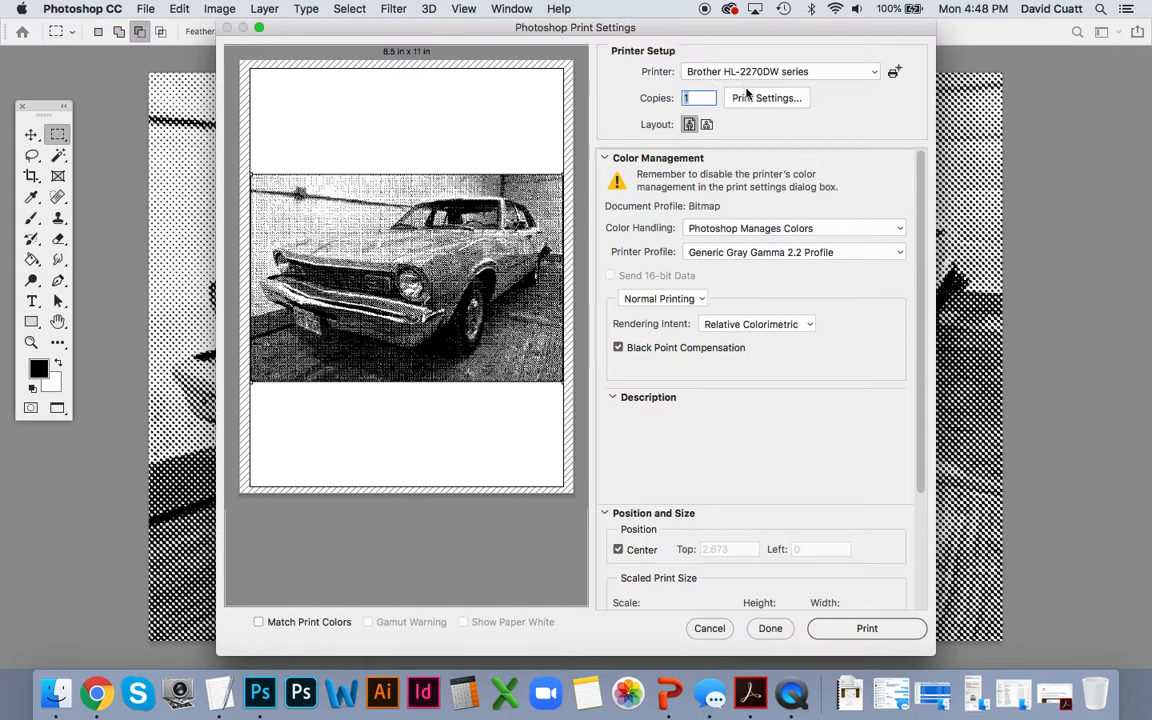
pyautogui.click(706, 125)
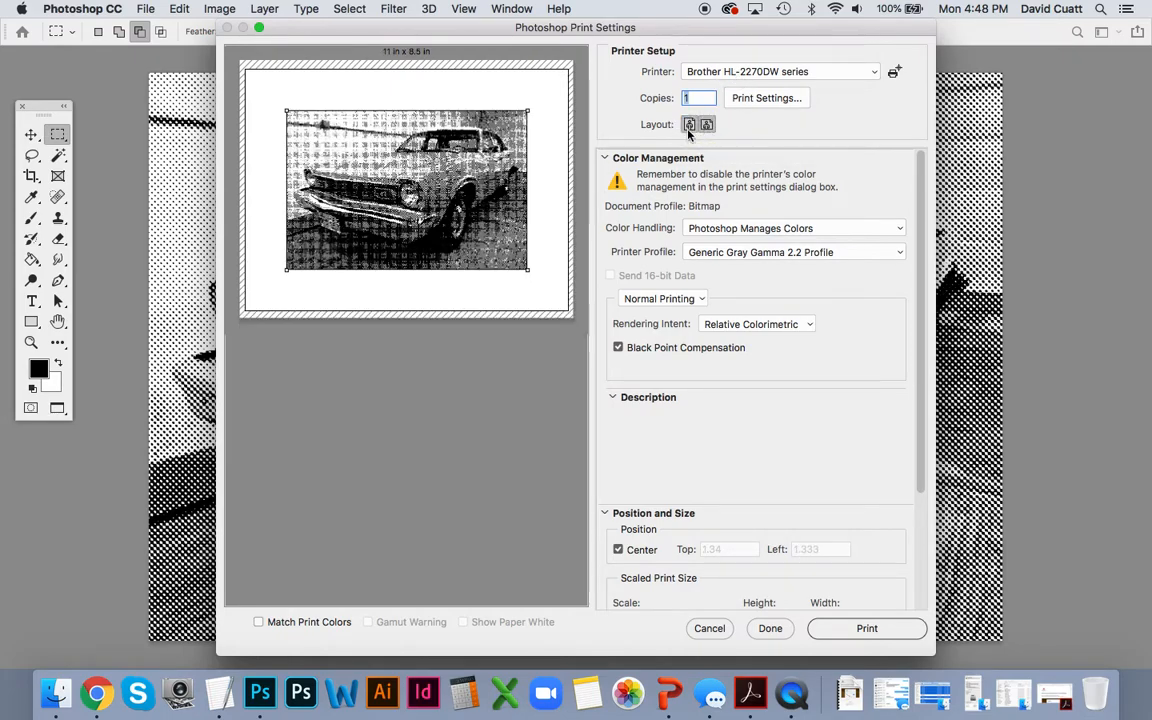
pyautogui.click(689, 125)
pyautogui.click(706, 125)
pyautogui.click(706, 628)
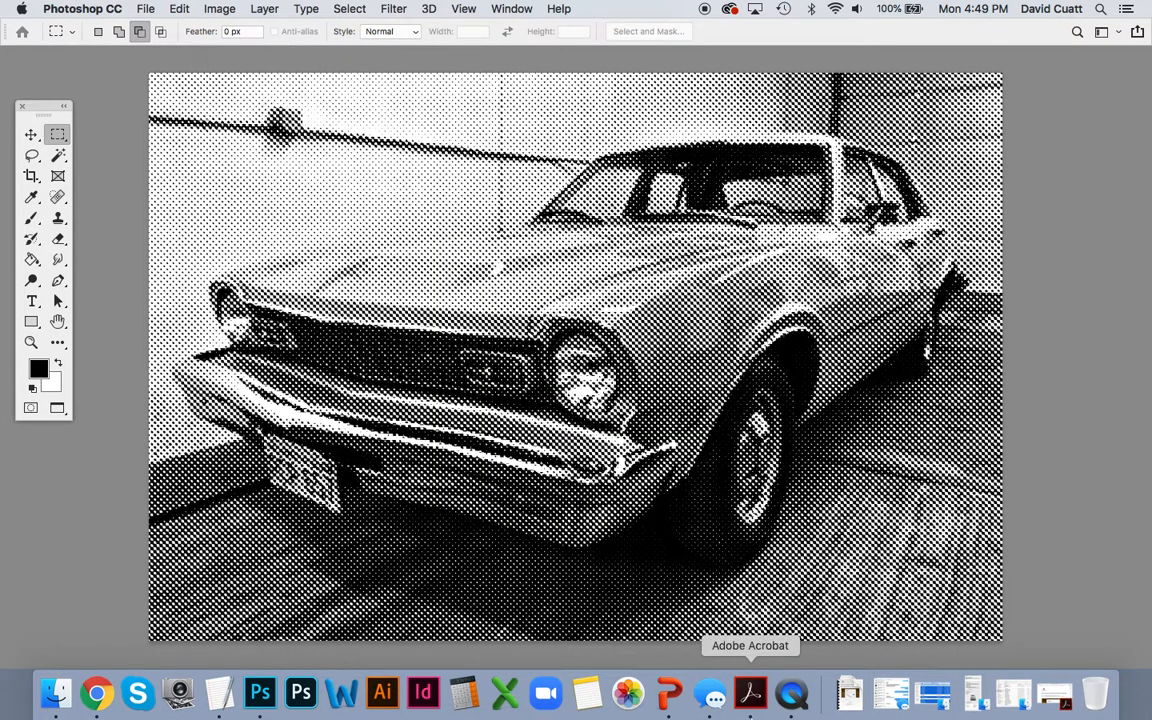
pyautogui.click(790, 700)
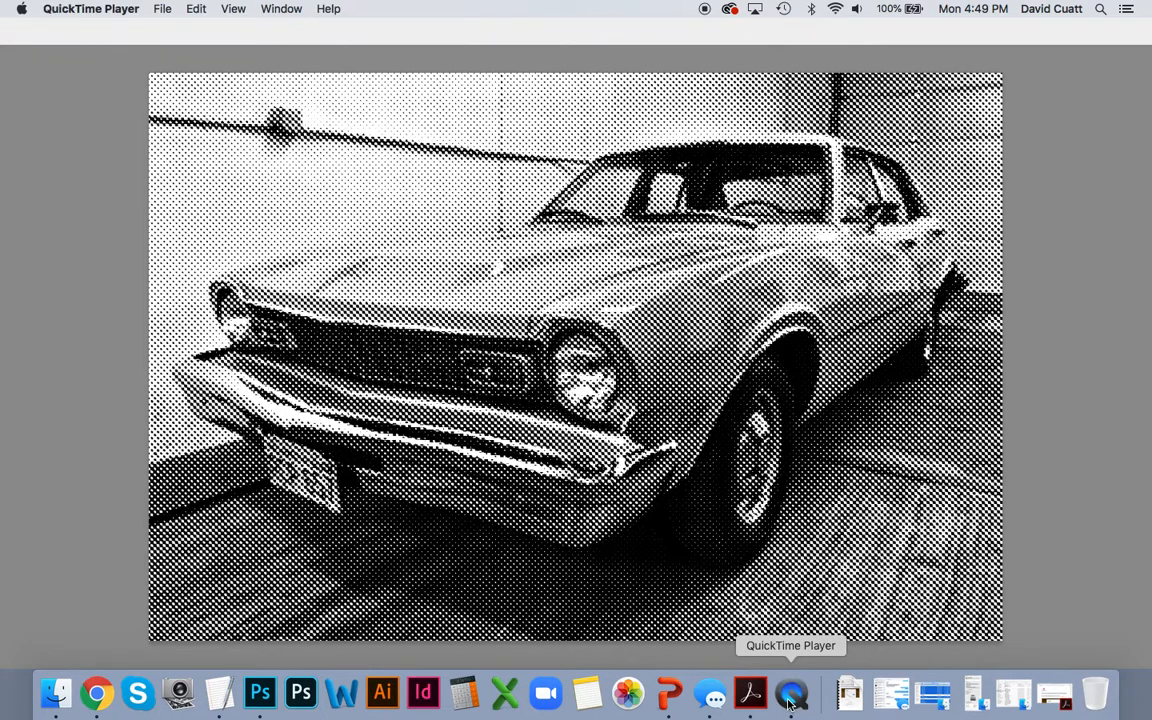